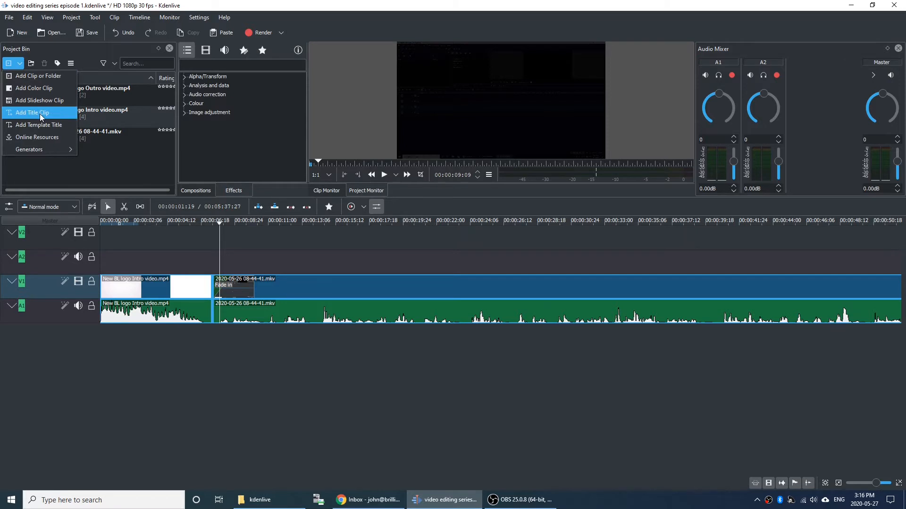
Start a new title clip and review its font and background settings.
left_click(40, 114)
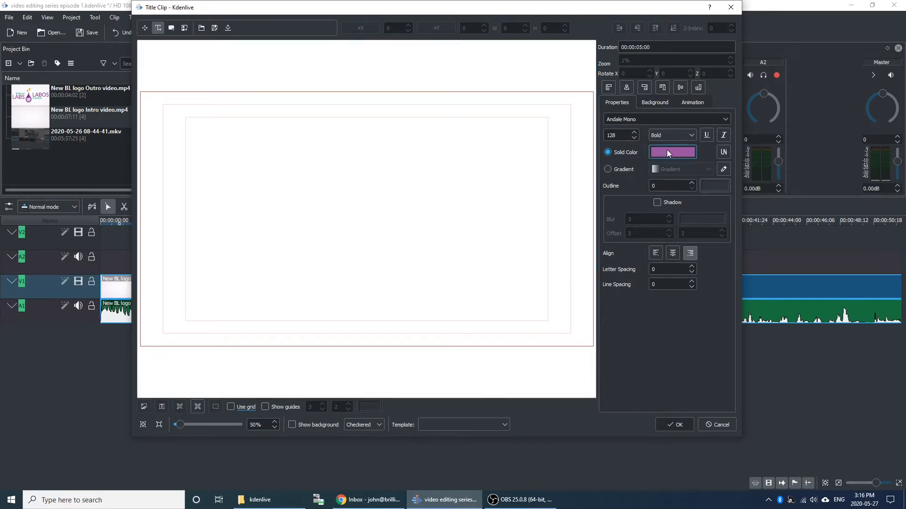
left_click(641, 119)
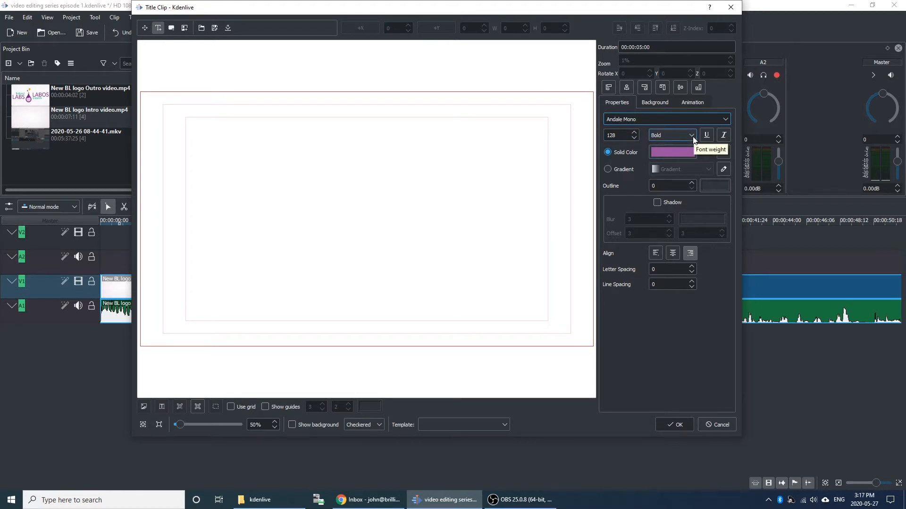
left_click(648, 106)
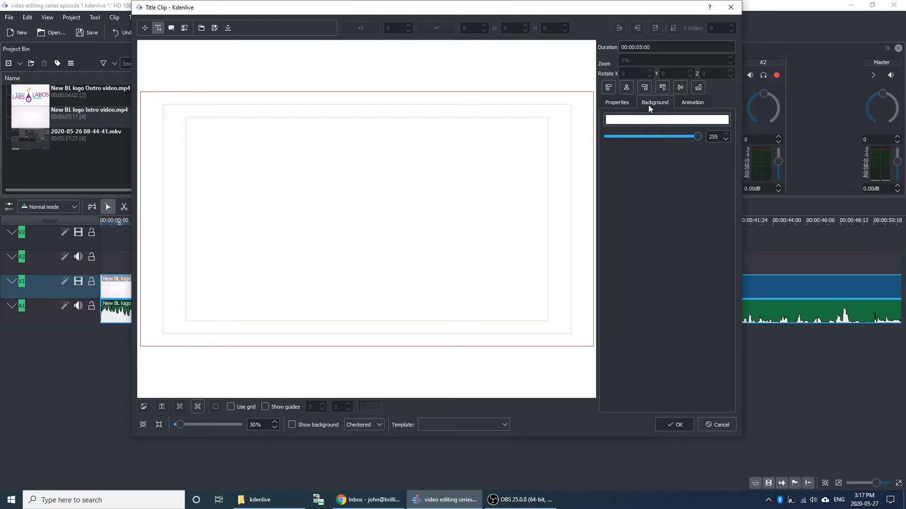
left_click(608, 100)
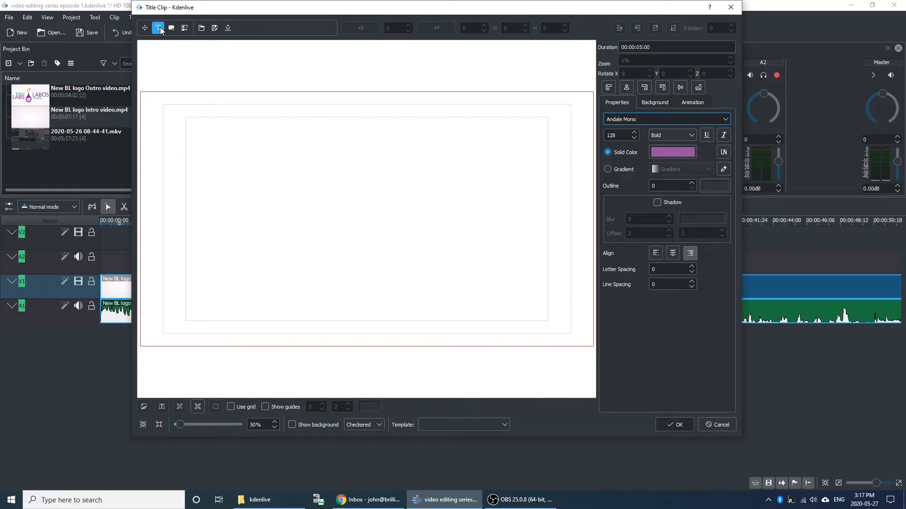
Add the title text "Kdenlive Editing" with "Episode 1" on a second line, and center-align it.
left_click(236, 155)
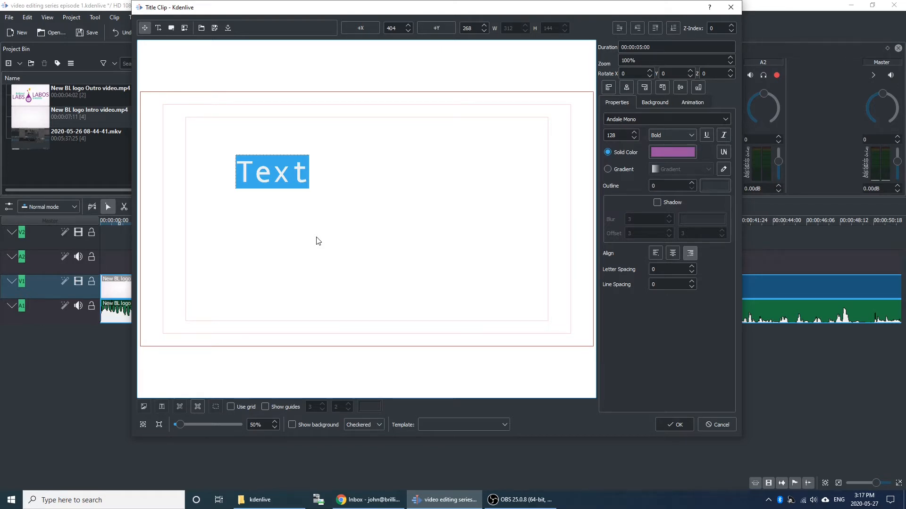
type("Kde")
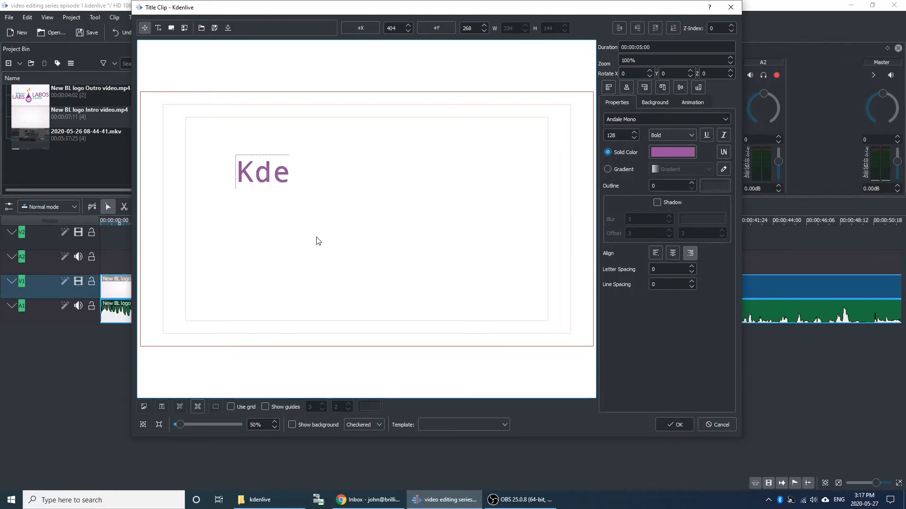
type("nlive E")
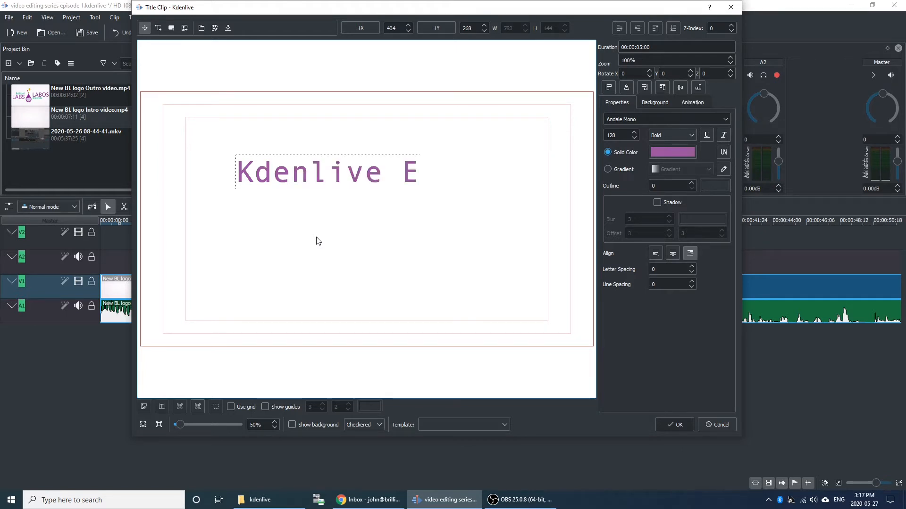
type("diting")
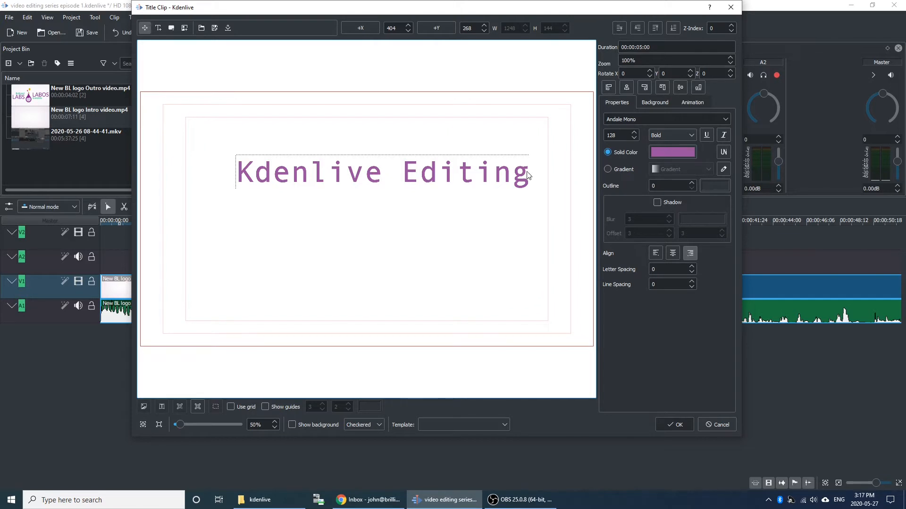
key("Return")
type("Episo")
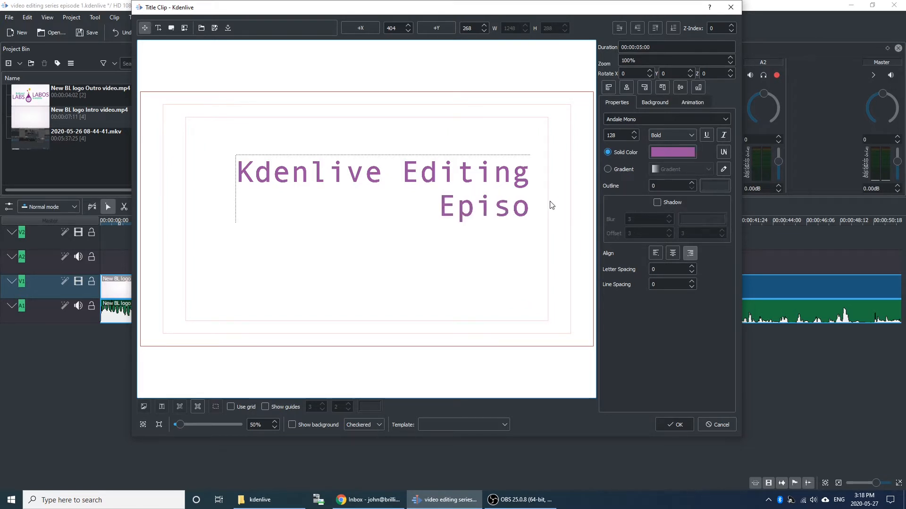
type("de 1")
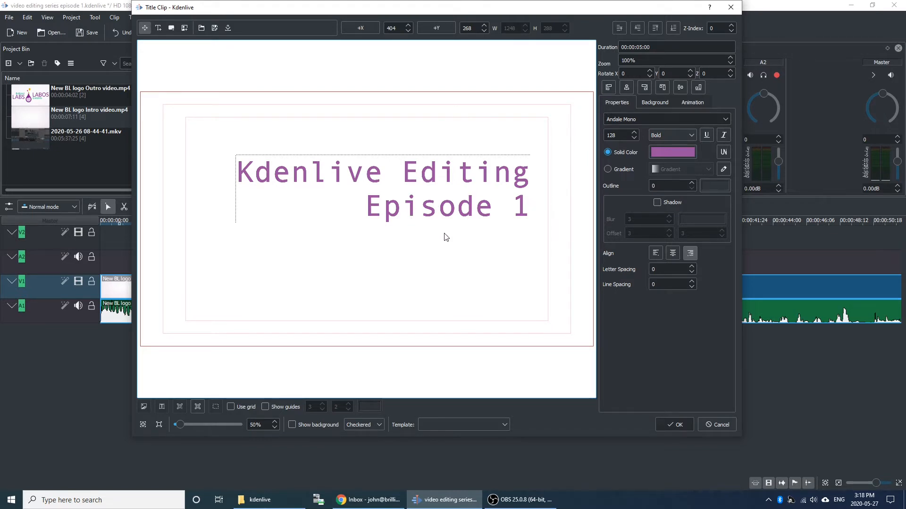
left_click(672, 254)
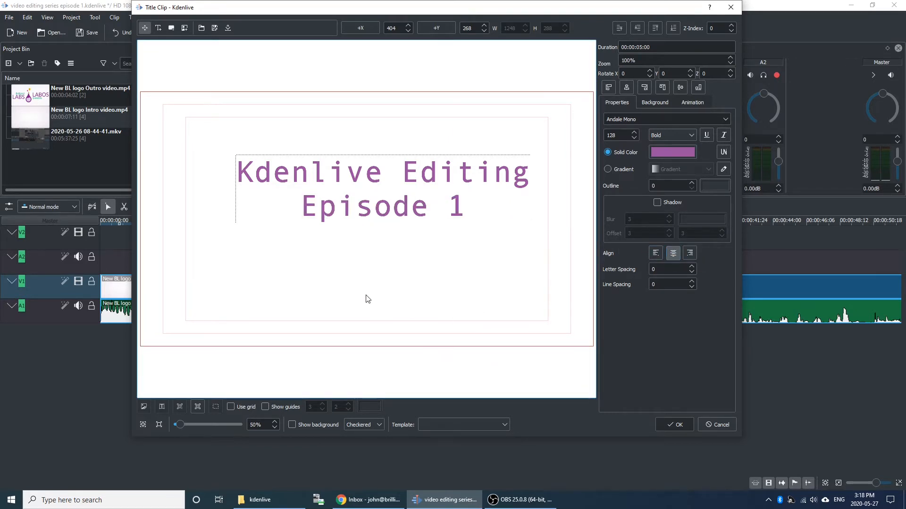
Insert the word "Series" on its own line above "Episode 1" in the title.
left_click(359, 205)
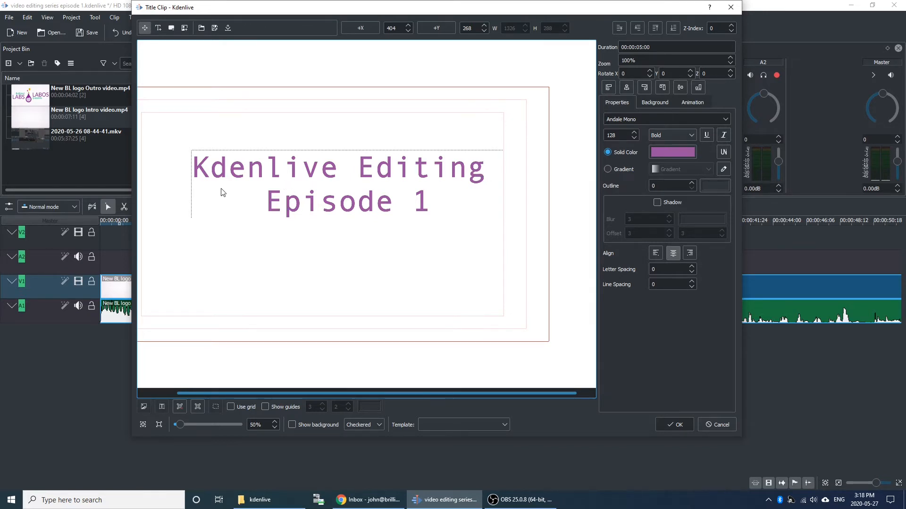
triple_click(261, 199)
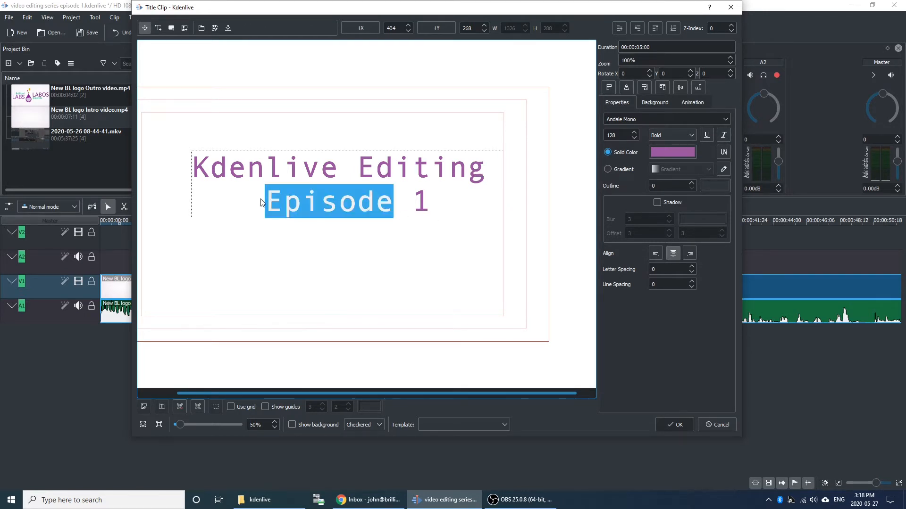
left_click(261, 203)
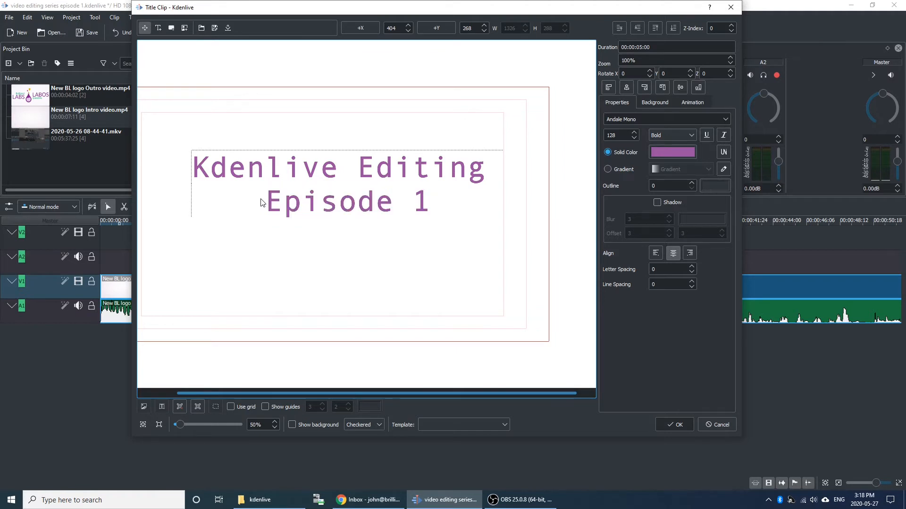
type("Serie")
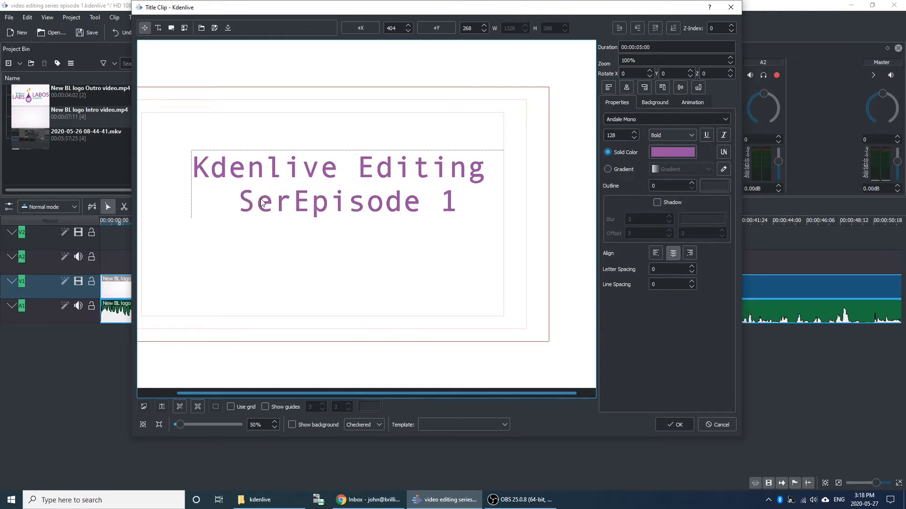
type("s")
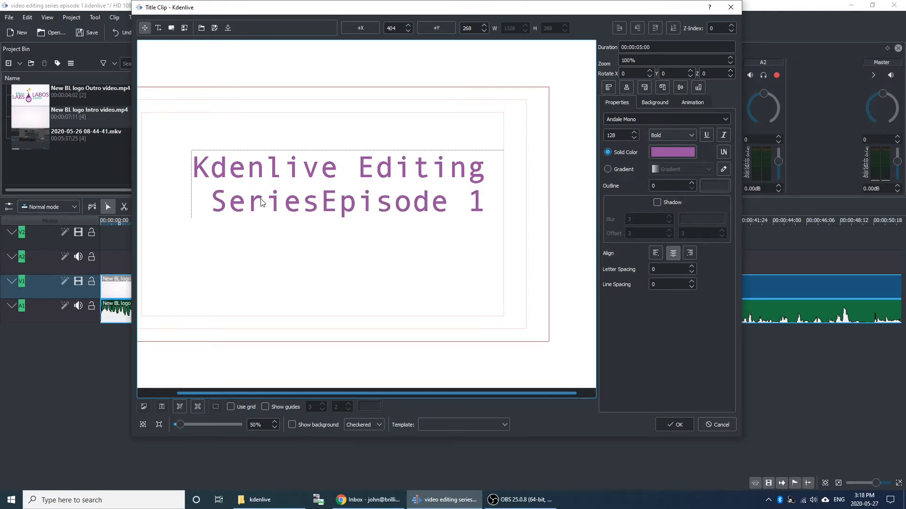
key("Return")
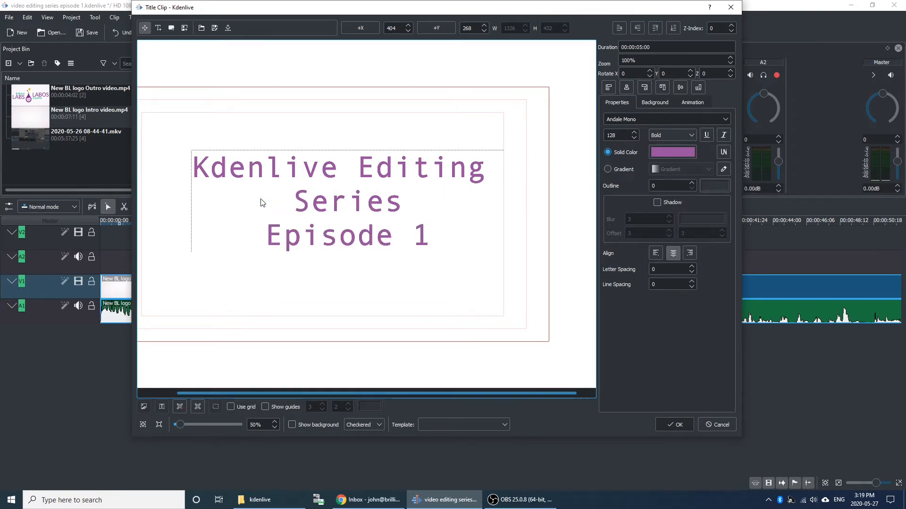
Rearrange the title into the lines "Kdenlive", "Editing Series" and "Episode 1", and save the title clip.
double_click(361, 166)
left_click(360, 166)
key("Return")
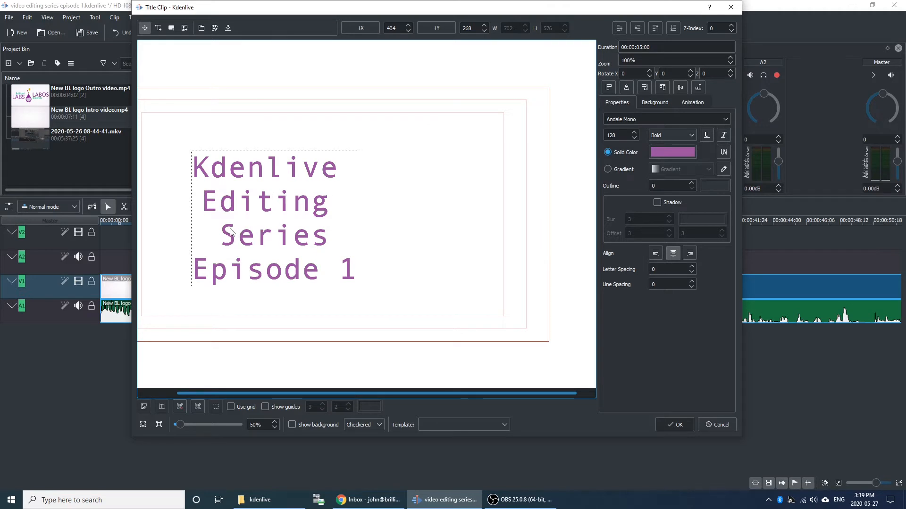
left_click(216, 235)
key("BackSpace")
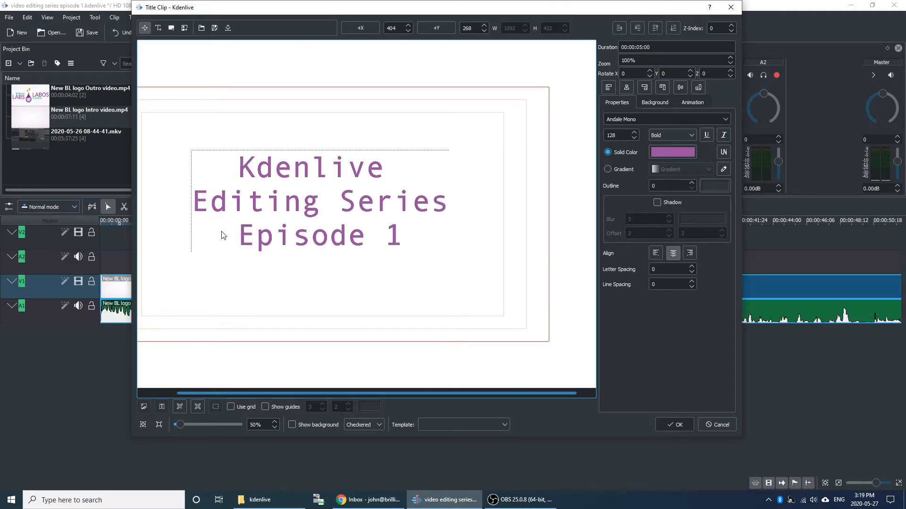
left_click(340, 207)
key("BackSpace")
left_click(678, 422)
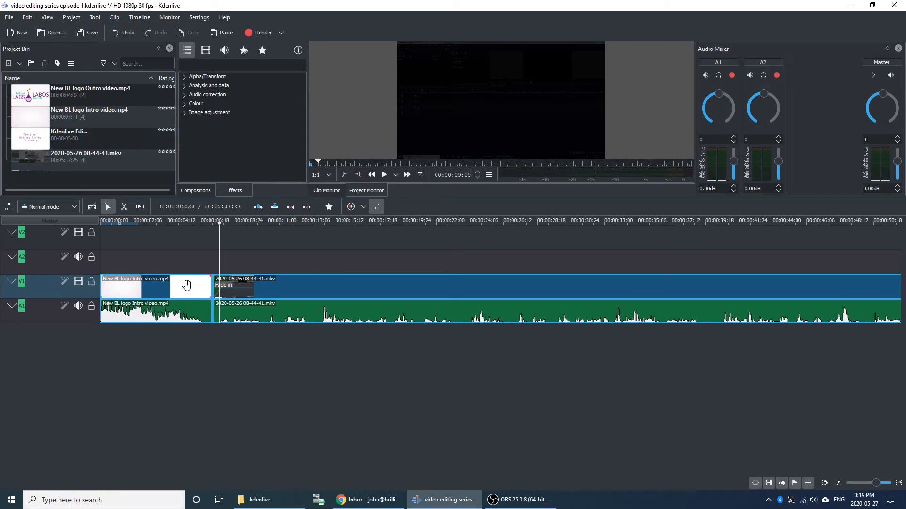
Insert the new title clip into the timeline between the logo intro video and the screen recording.
left_click(247, 283)
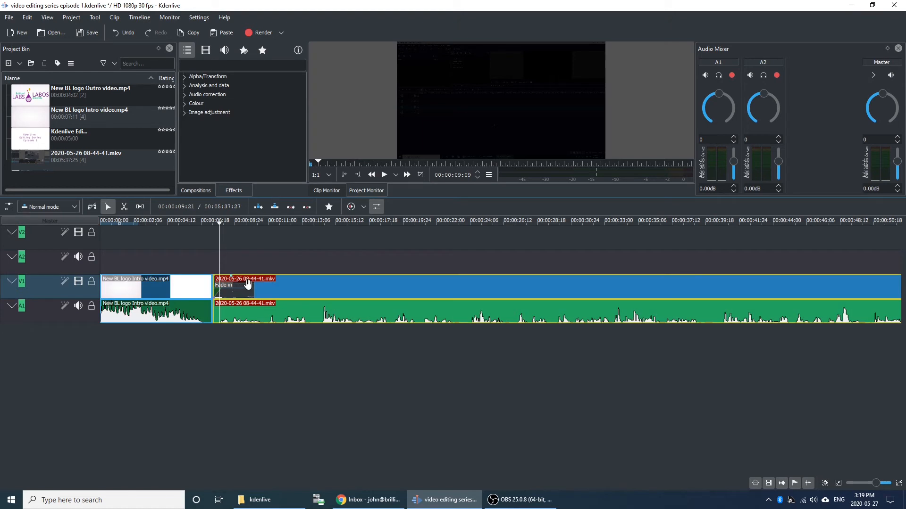
left_click(218, 223)
left_click(213, 222)
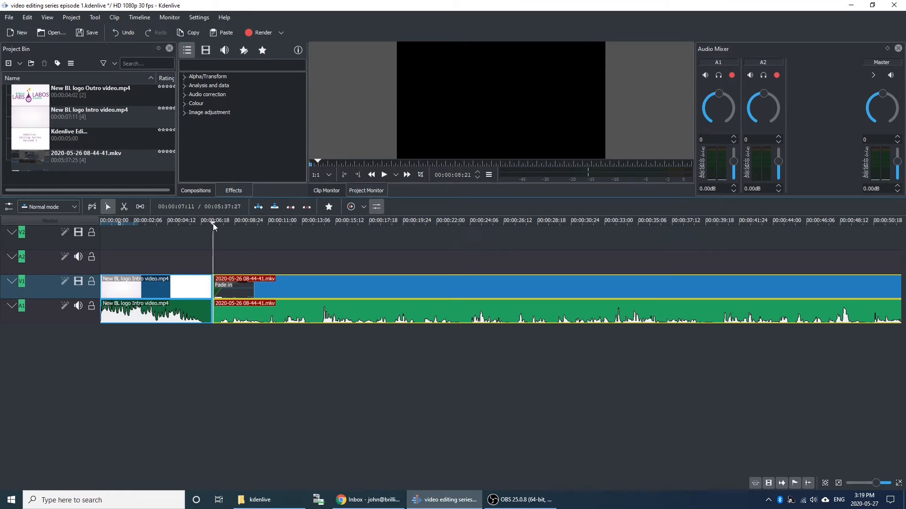
left_click(139, 17)
mouse_move(171, 42)
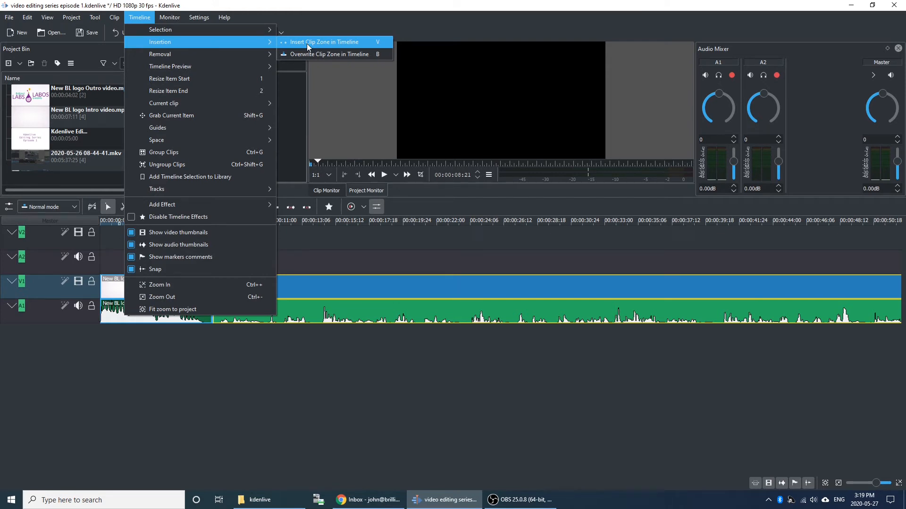
left_click(72, 134)
left_click(72, 134)
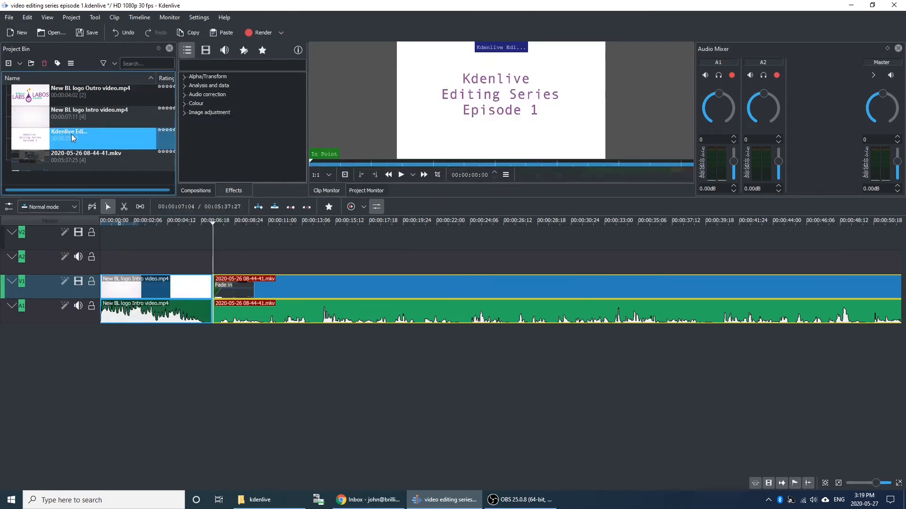
left_click(136, 21)
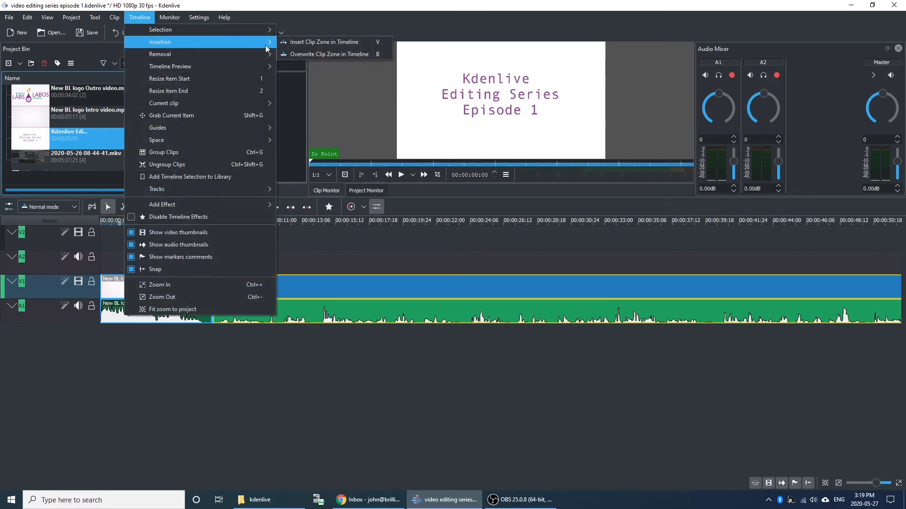
left_click(305, 43)
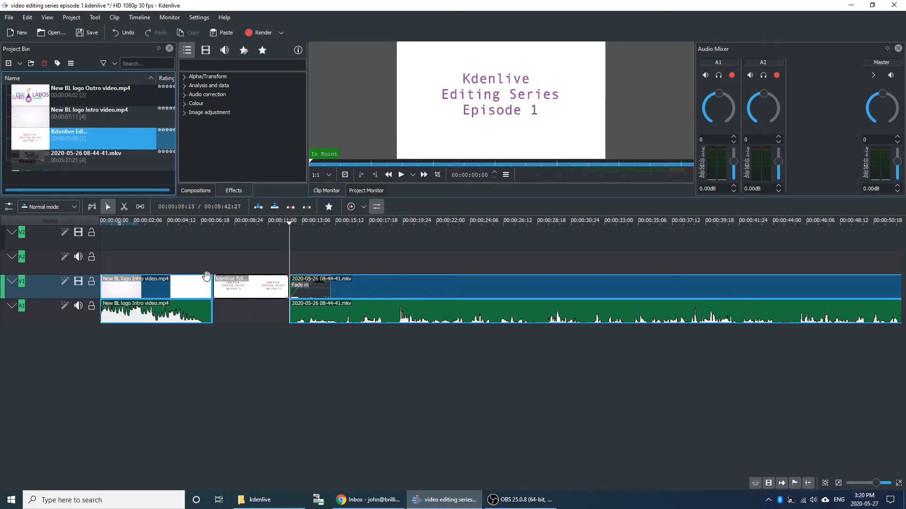
Add a short fade-in and fade-out to the title clip on V1, and play back the sequence from the end of the intro.
left_click_drag(217, 275, 227, 283)
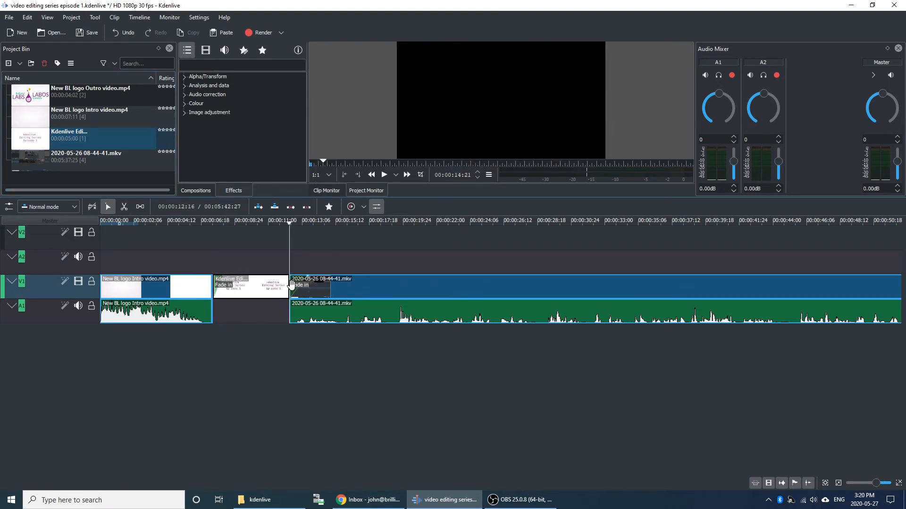
left_click_drag(286, 279, 282, 278)
left_click_drag(289, 225, 201, 233)
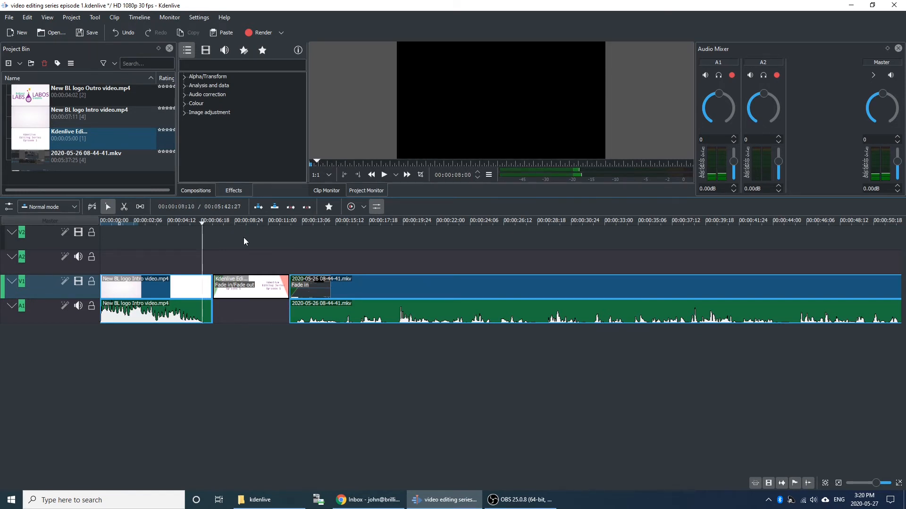
left_click(385, 176)
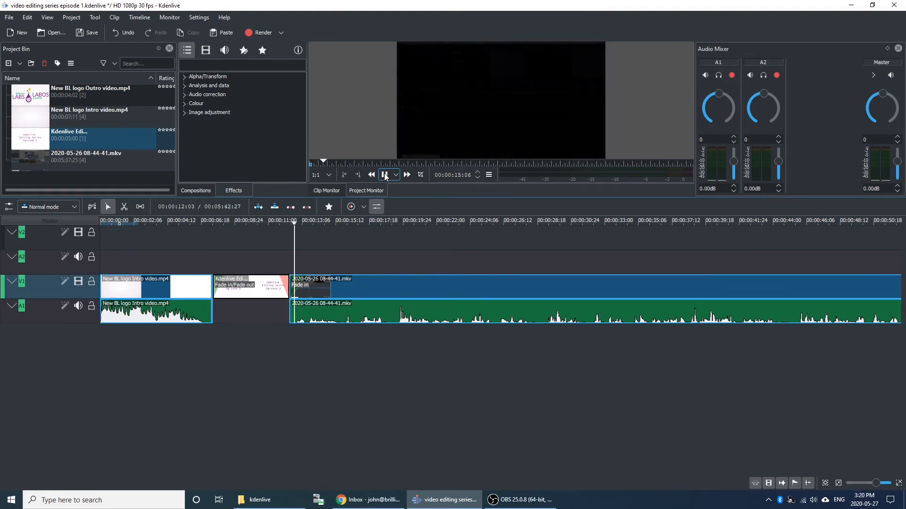
left_click(384, 175)
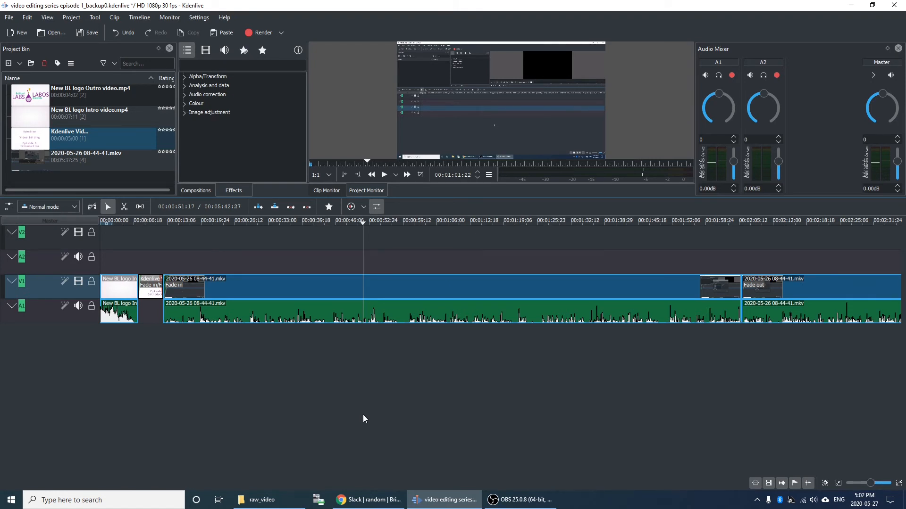
Render the full project as an H264/AAC MP4 at maximum quality to "video editing series episode 1.mp4", overwriting the existing file.
left_click(281, 33)
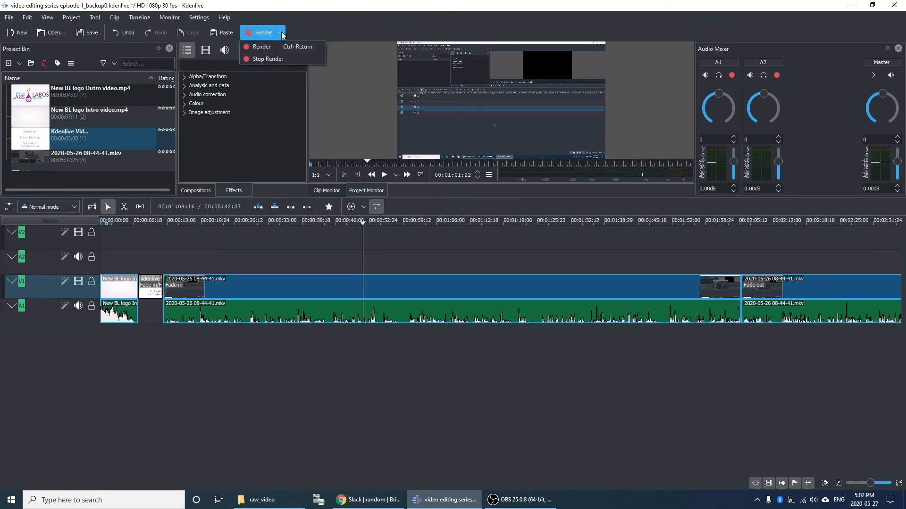
left_click(262, 47)
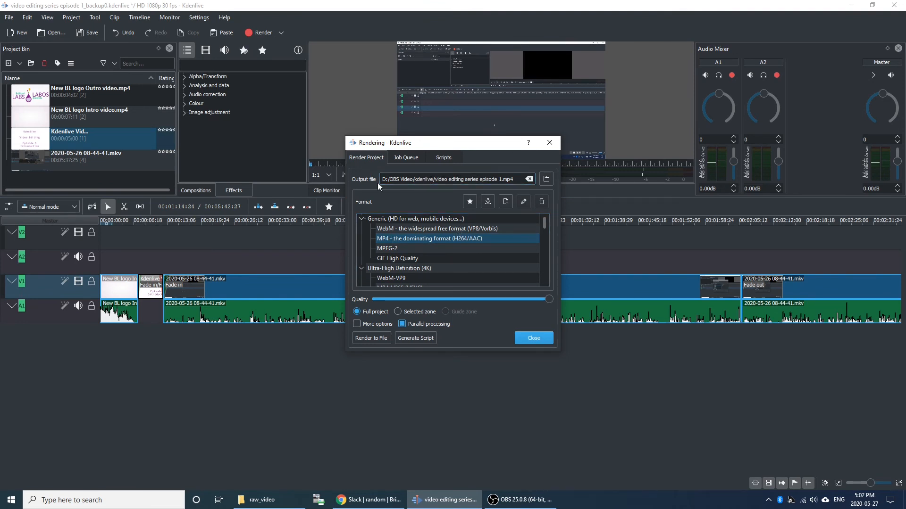
left_click(466, 179)
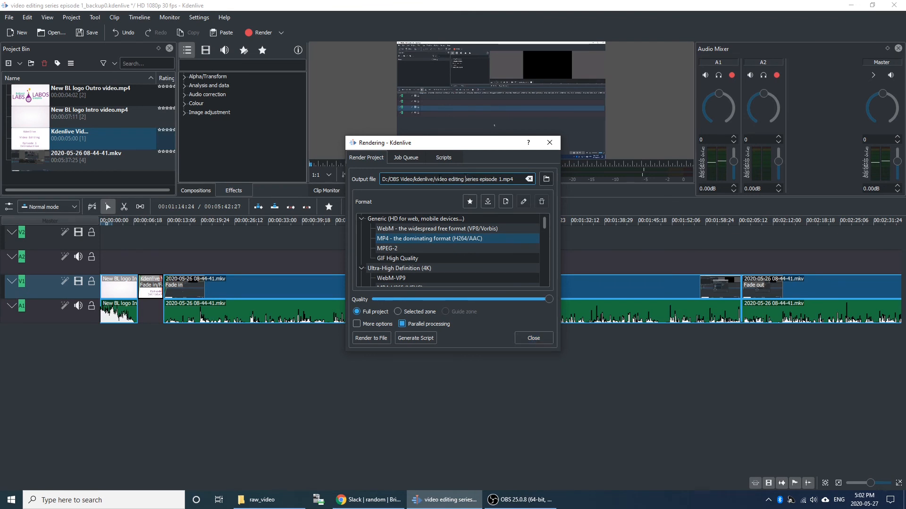
left_click_drag(435, 179, 515, 180)
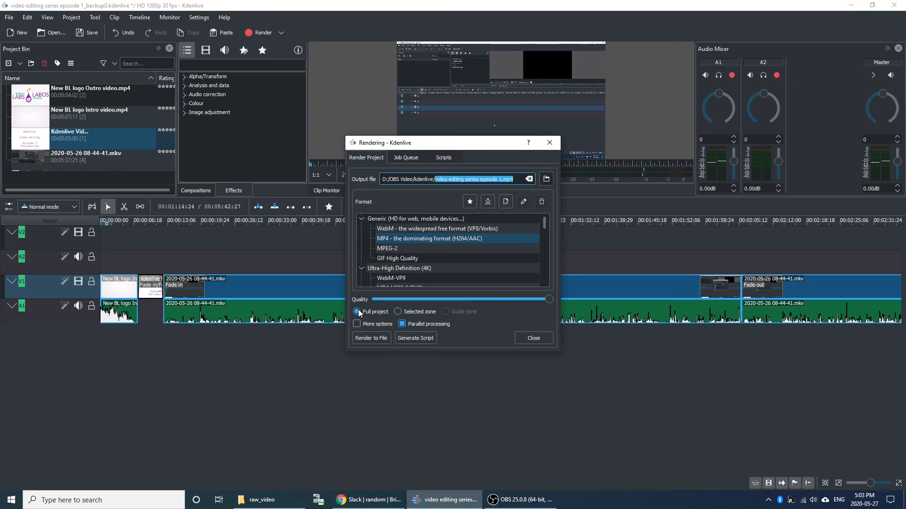
left_click(545, 300)
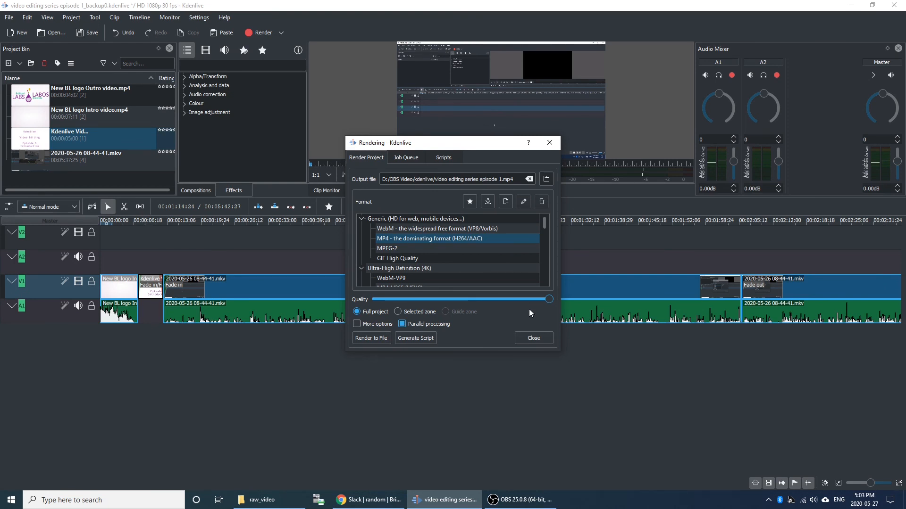
left_click(372, 337)
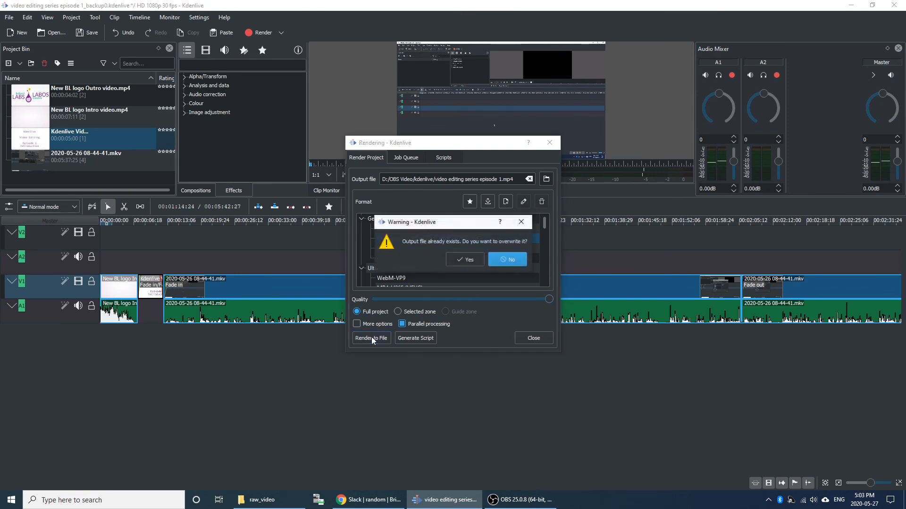
left_click(465, 265)
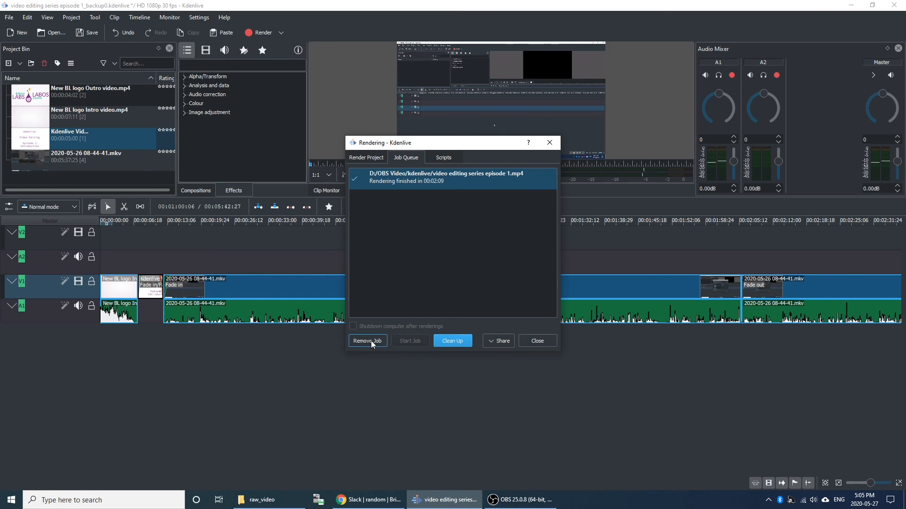
Clean up the finished job from the render queue and close the rendering dialog.
left_click(455, 340)
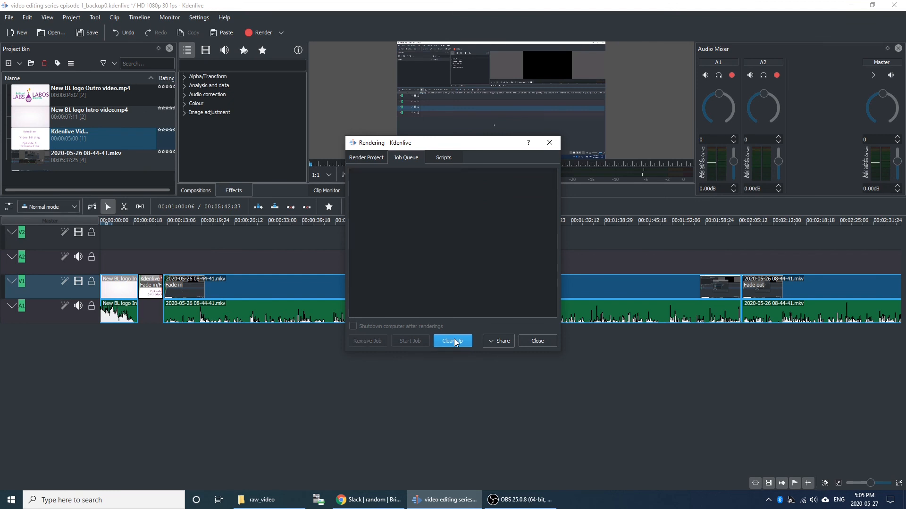
left_click(540, 341)
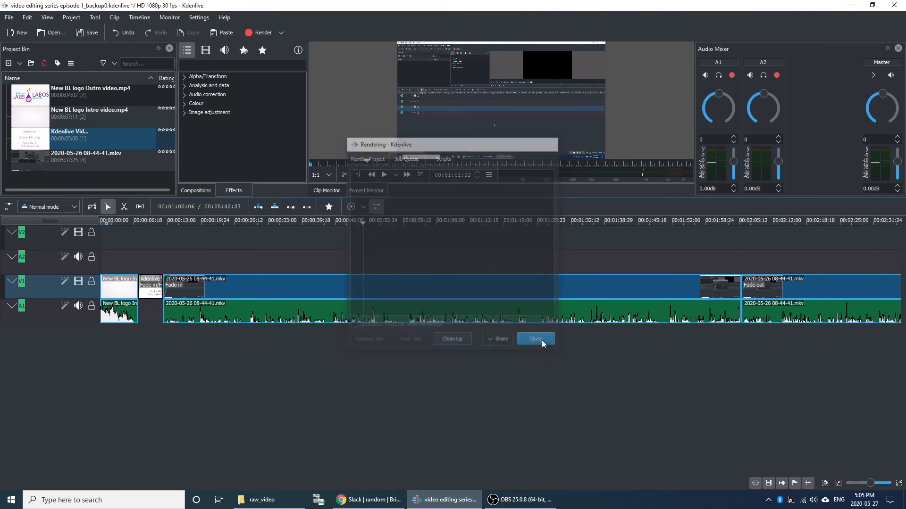